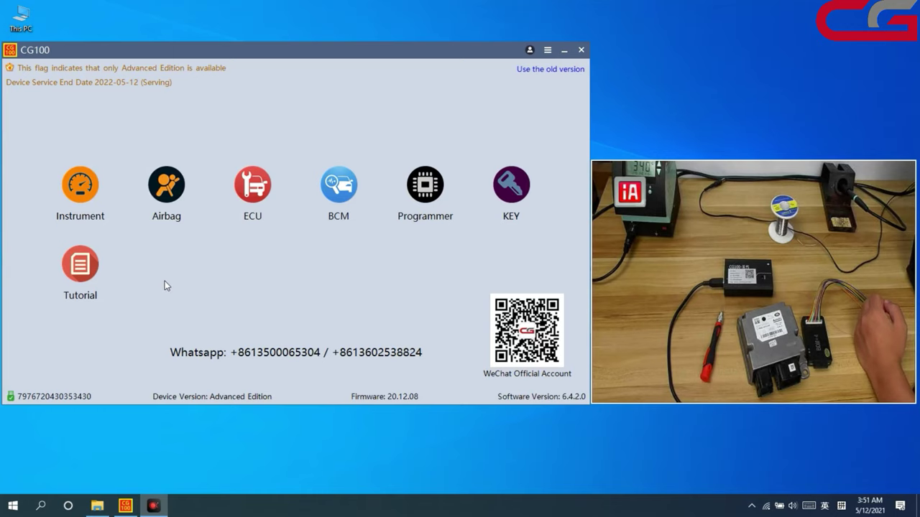
# - In the airbag repair section, search DK and select Land Rover part DK62-14D374-AG (chip XC2361A-56F)
pyautogui.click(181, 191)
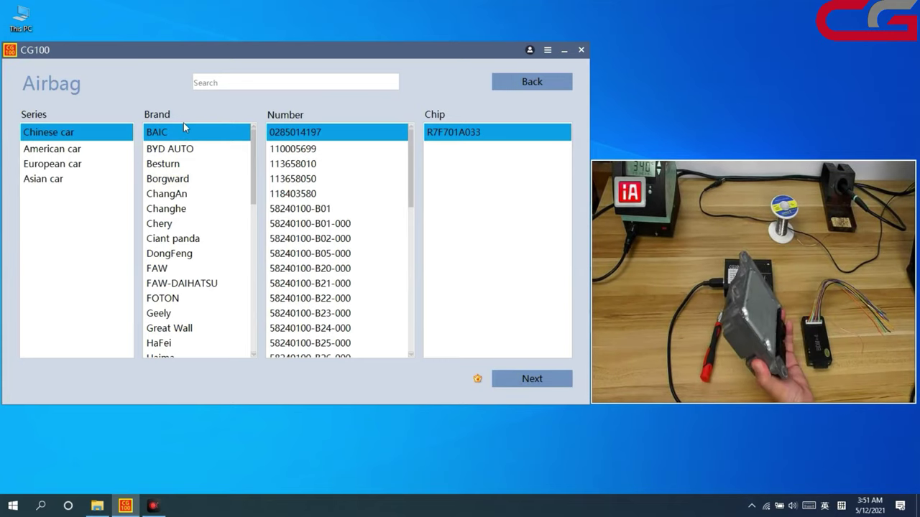
pyautogui.click(237, 88)
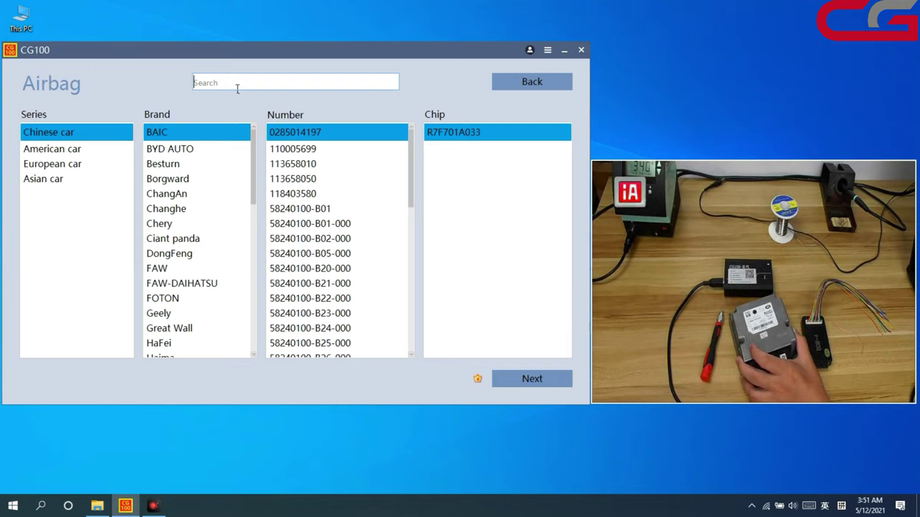
pyautogui.write('D')
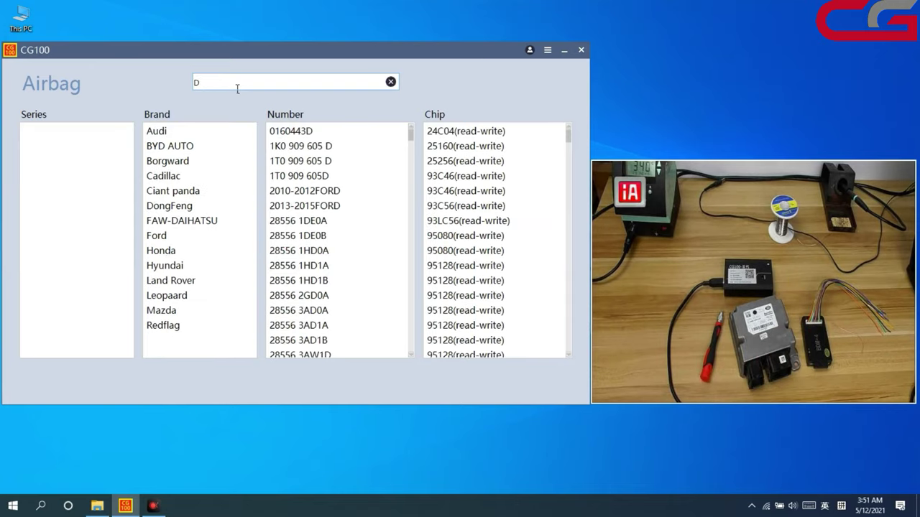
pyautogui.write('K')
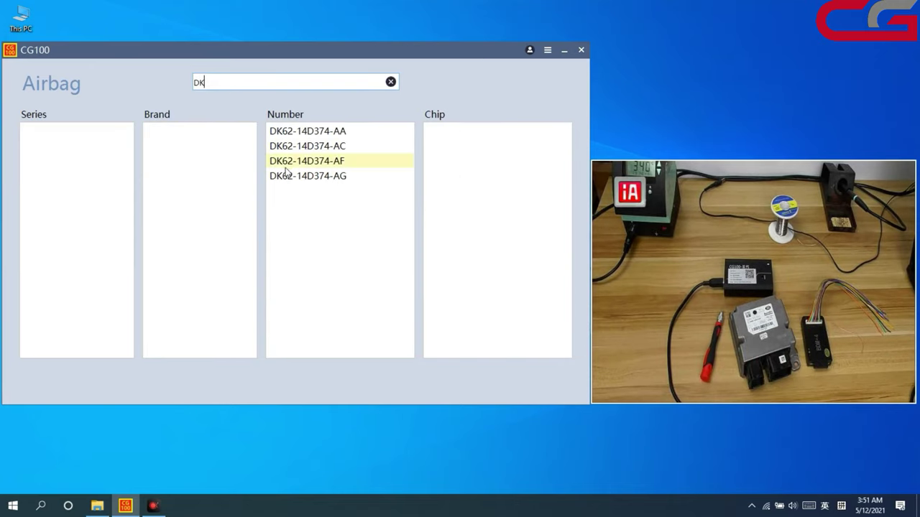
pyautogui.click(288, 180)
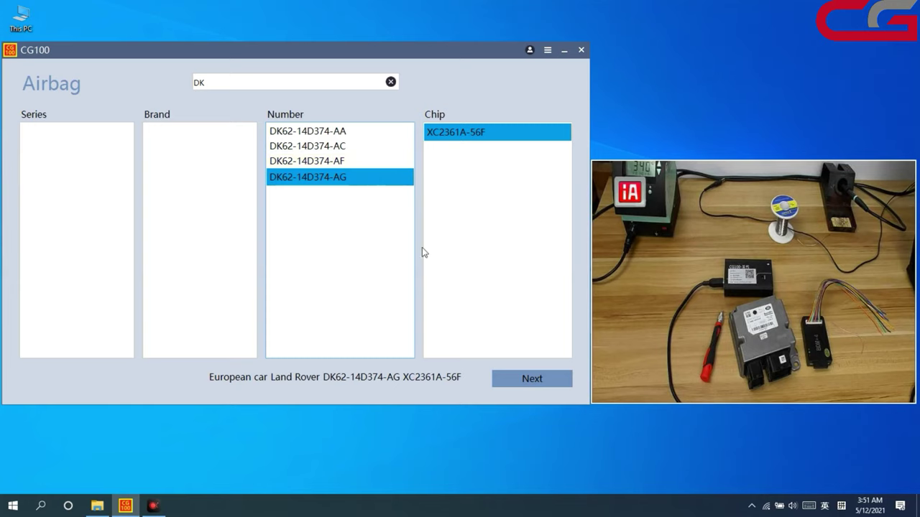
# - View the BDM+4 ExtBoard, XC236X QFP100 pin and Land Rover 2010-2014 wiring diagrams for DK62-14D374-AG
pyautogui.click(548, 385)
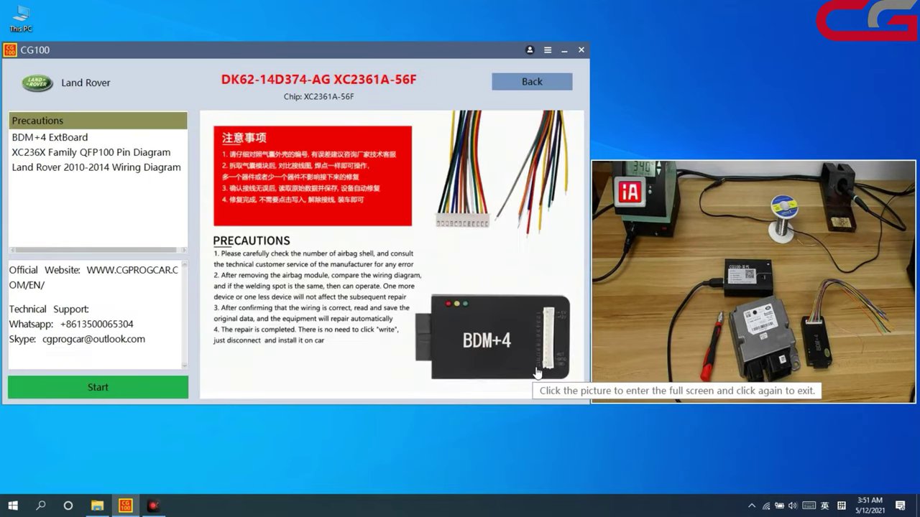
pyautogui.click(24, 139)
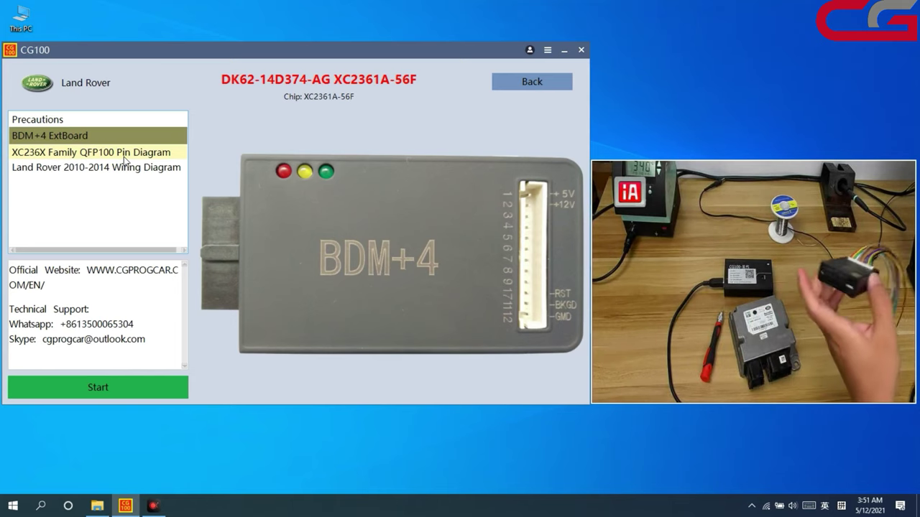
pyautogui.click(125, 152)
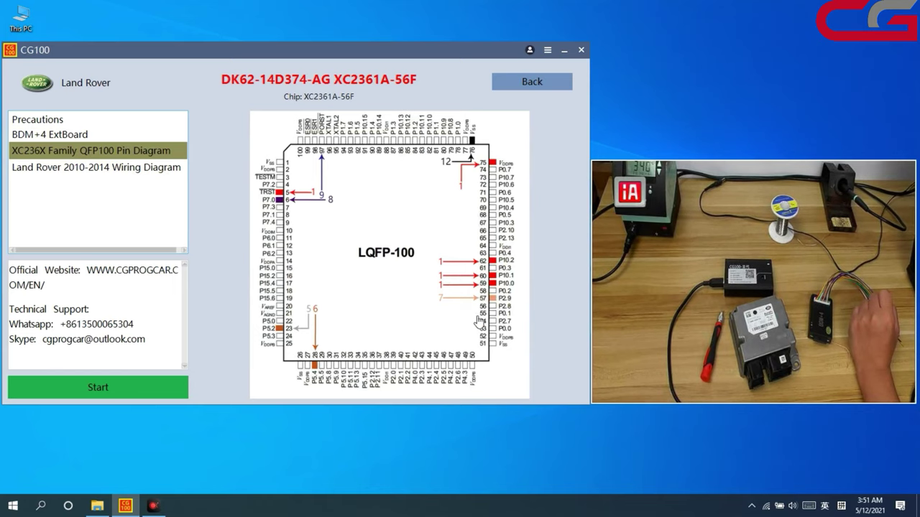
pyautogui.click(122, 169)
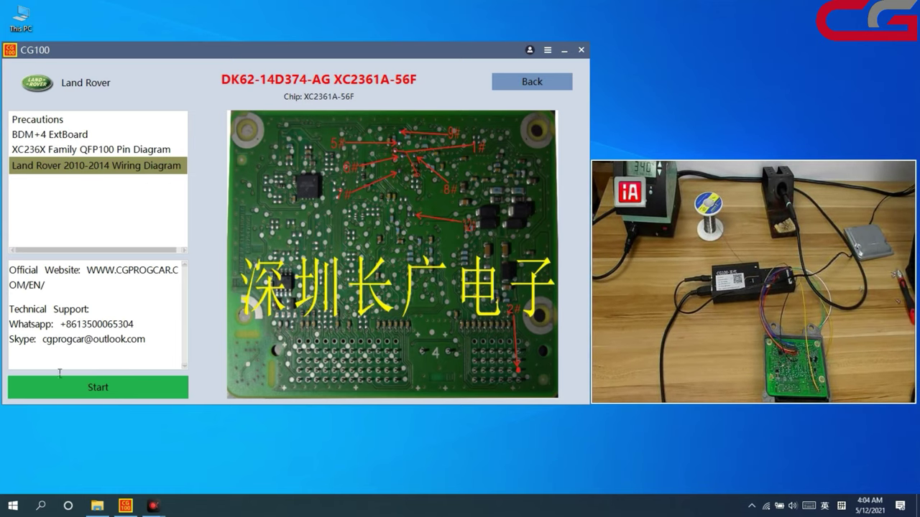
# - Read the airbag module's XC2361A-56F PFLASH until the Save As dialog appears
pyautogui.click(98, 392)
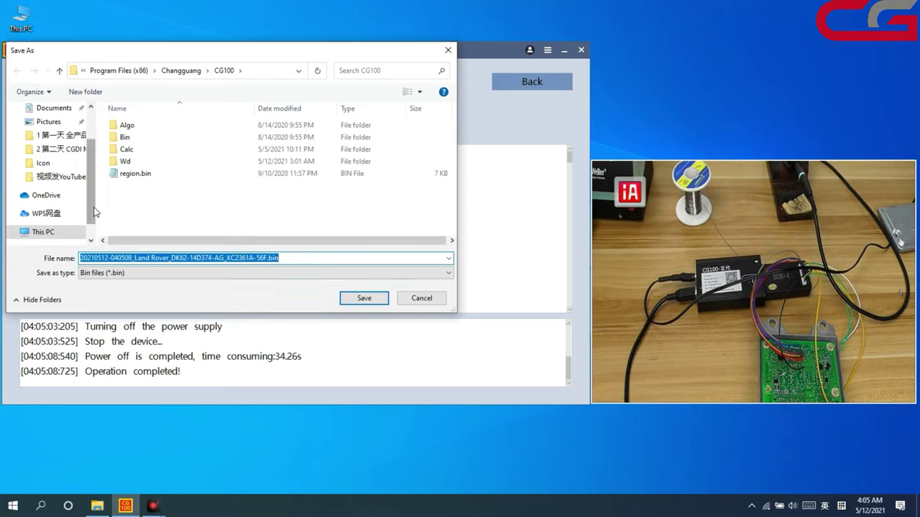
# - Save the PFLASH dump as a .bin file on the Desktop and move the repair prompt aside
pyautogui.scroll(2, 99, 151)
pyautogui.click(49, 131)
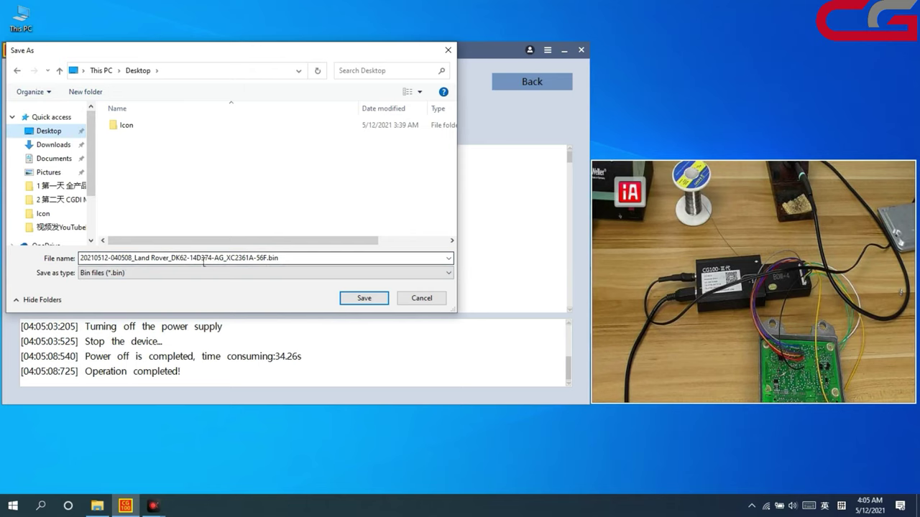
pyautogui.click(358, 299)
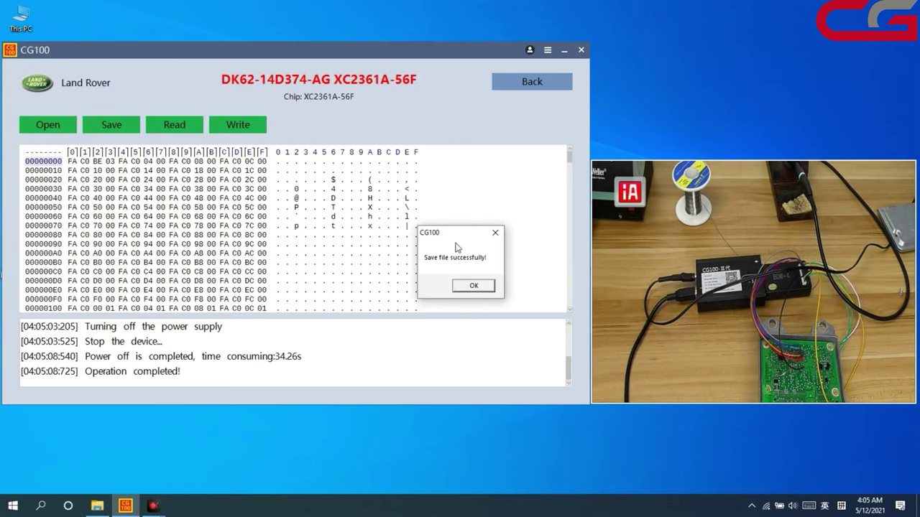
pyautogui.click(475, 288)
pyautogui.moveTo(442, 232); pyautogui.dragTo(263, 214)
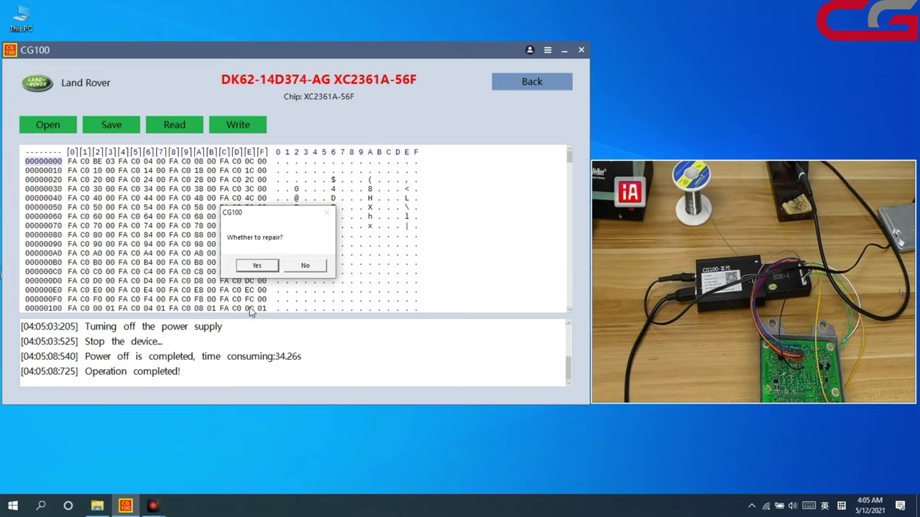
# - Accept repairing the crash data and confirm the 'Repairing succeeded' message
pyautogui.click(256, 266)
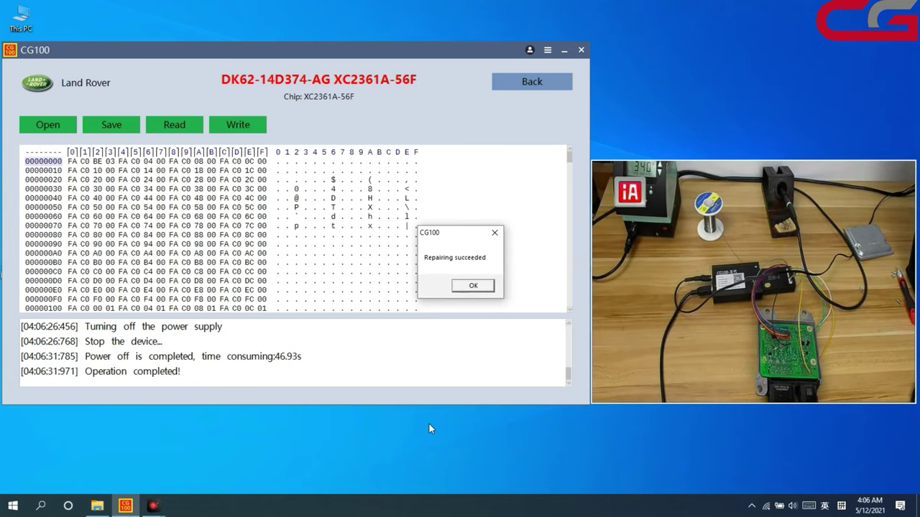
pyautogui.click(463, 287)
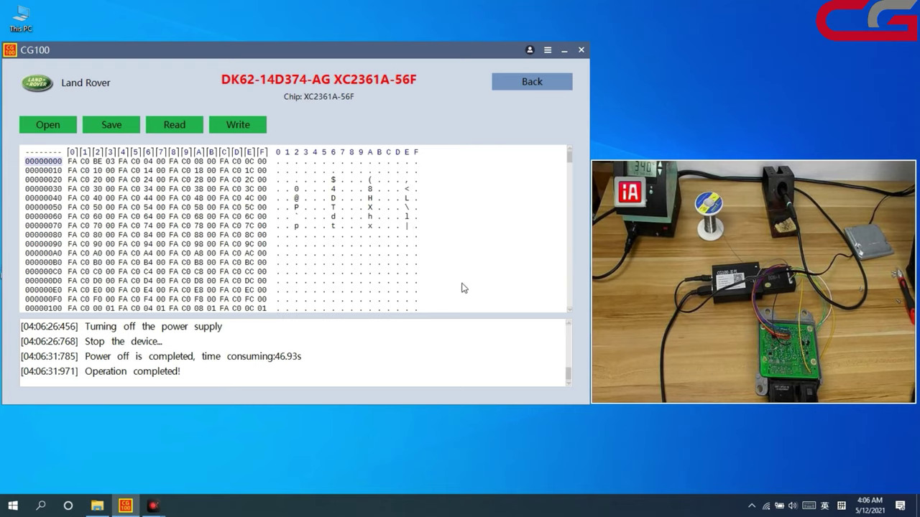
# - Return to the main menu and open the Programmer page for chip XC2361A-56F via an xc2 search
pyautogui.click(517, 83)
pyautogui.click(519, 85)
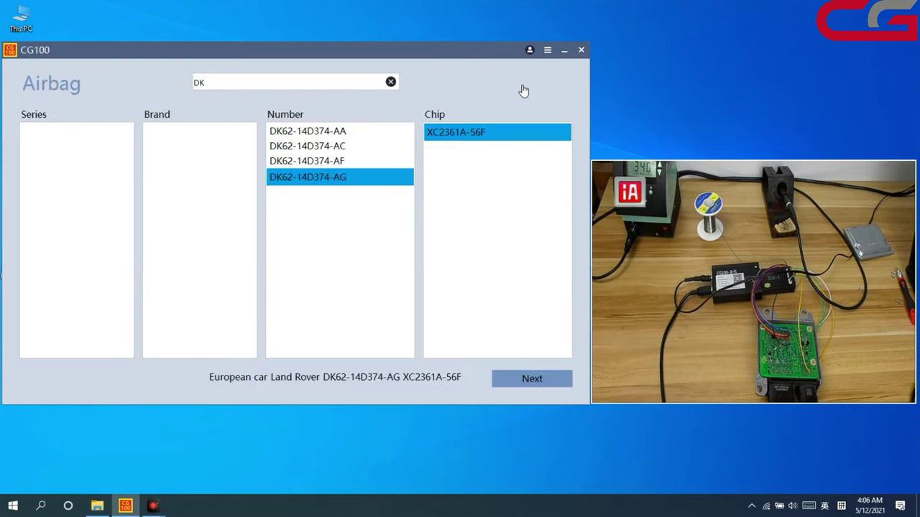
pyautogui.click(397, 86)
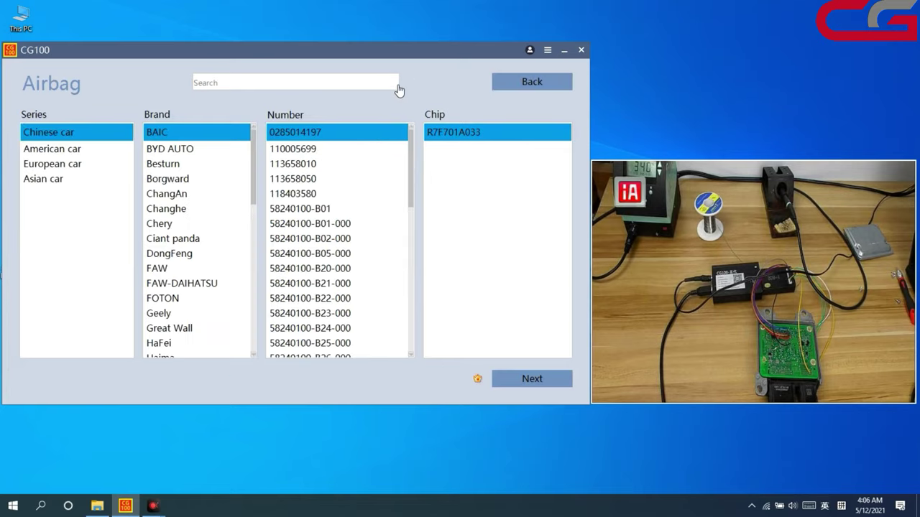
pyautogui.click(529, 85)
pyautogui.click(432, 166)
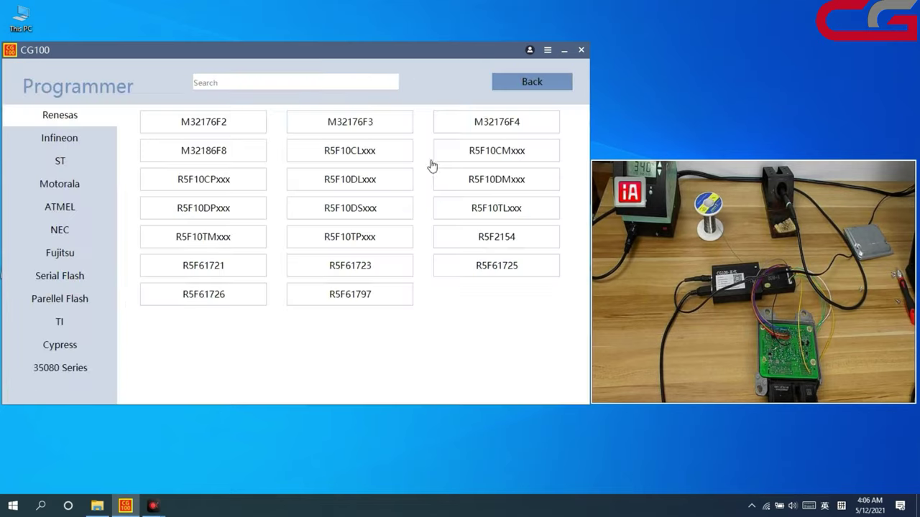
pyautogui.click(300, 84)
pyautogui.write('xc2')
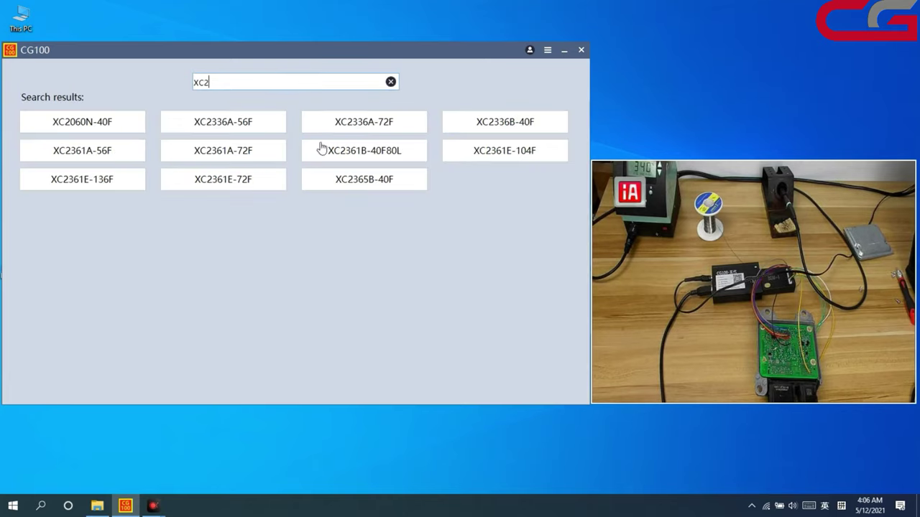
pyautogui.click(119, 152)
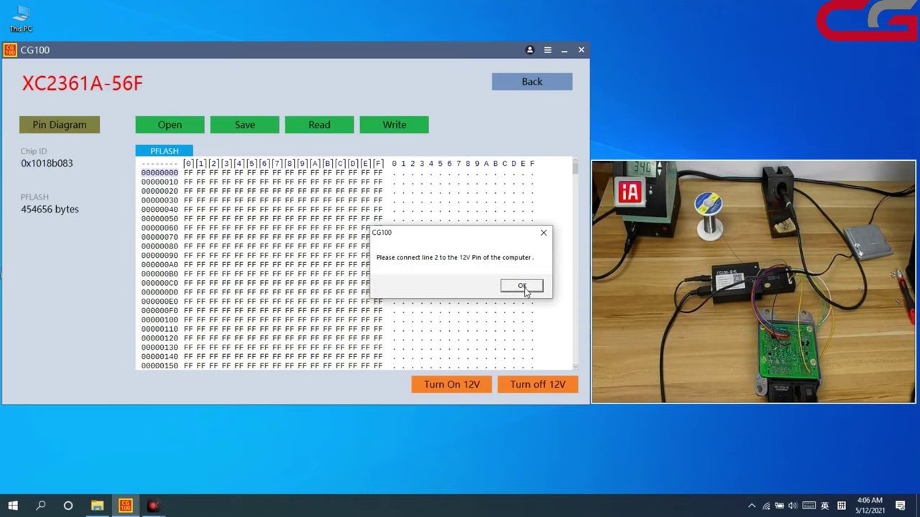
# - Read the XC2361A-56F flash memory until reading succeeds
pyautogui.click(524, 289)
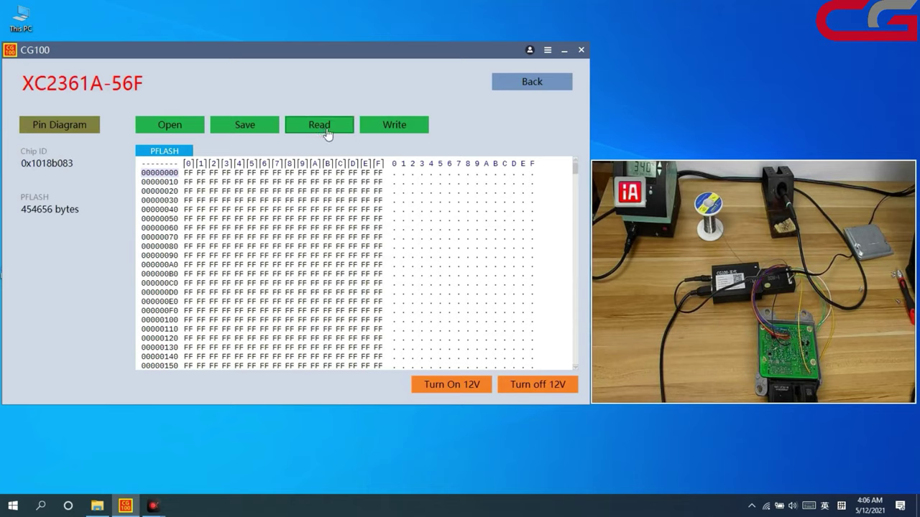
pyautogui.click(324, 129)
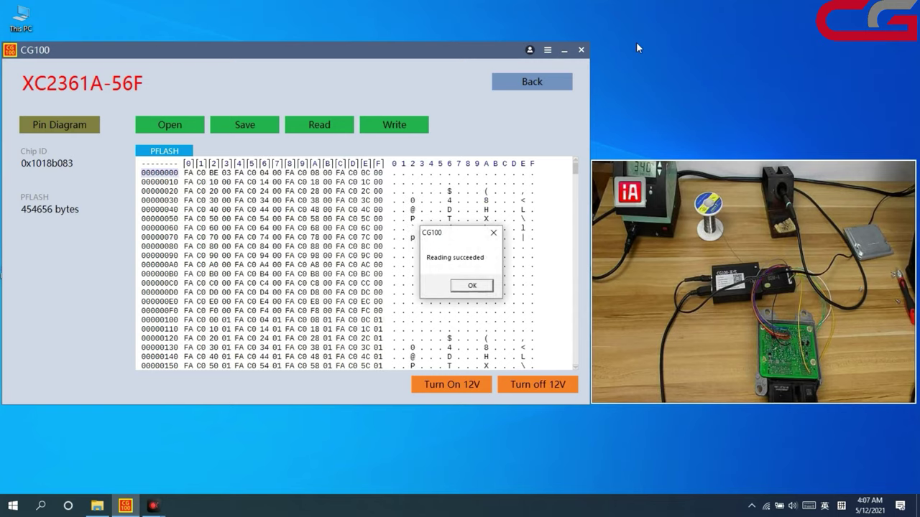
pyautogui.click(471, 286)
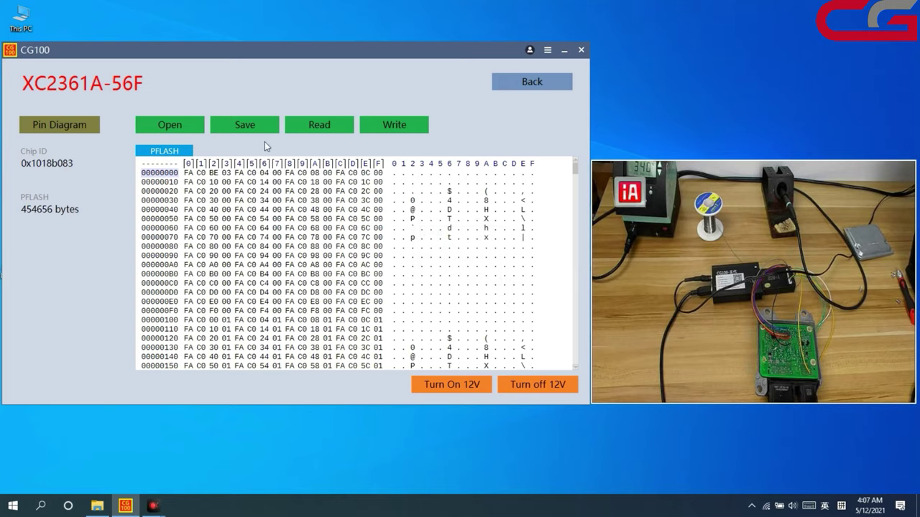
pyautogui.click(248, 128)
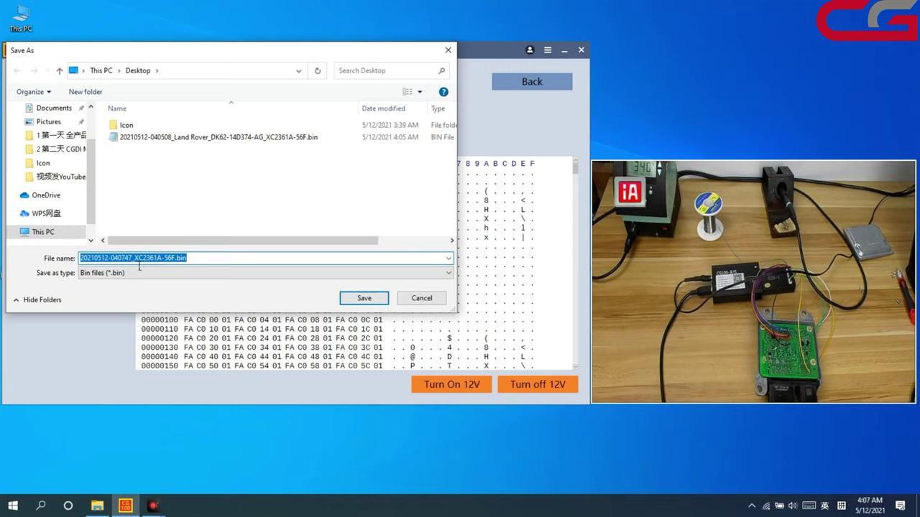
pyautogui.click(346, 297)
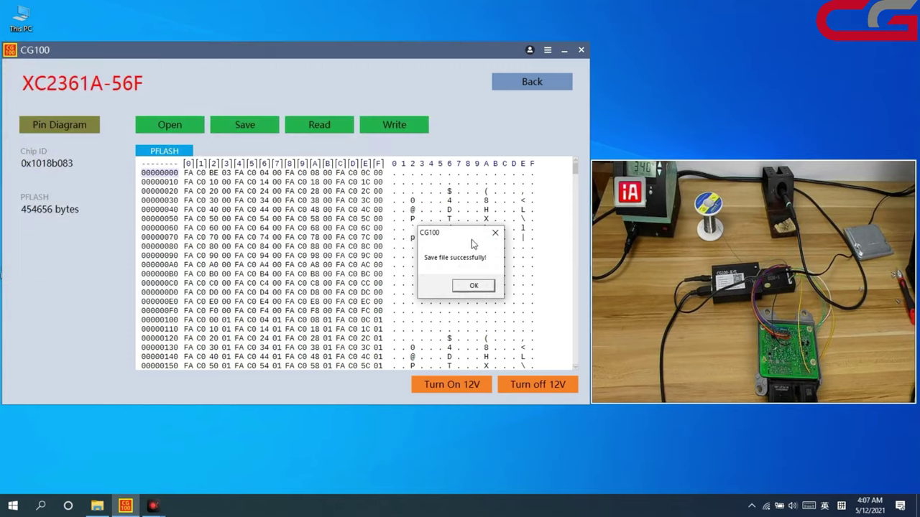
pyautogui.click(473, 285)
pyautogui.click(564, 49)
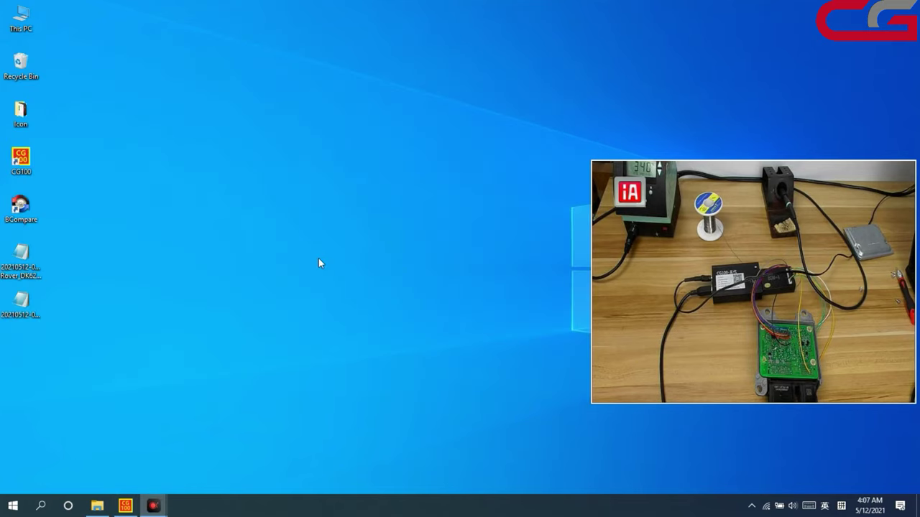
# - Compare the two saved bin files in Beyond Compare and reposition the comparison window
pyautogui.moveTo(55, 322)
pyautogui.mouseDown()
pyautogui.moveTo(20, 263)
pyautogui.moveTo(21, 209)
pyautogui.mouseUp()
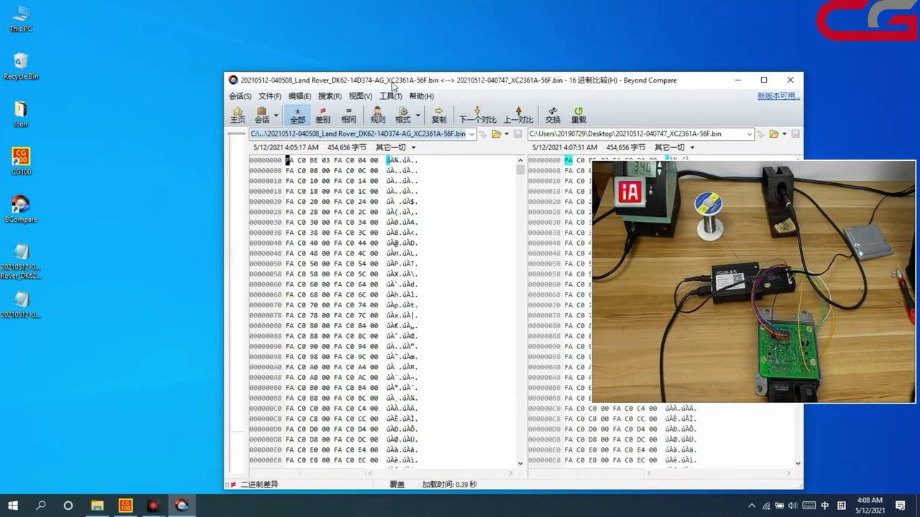
pyautogui.moveTo(393, 84); pyautogui.dragTo(172, 30)
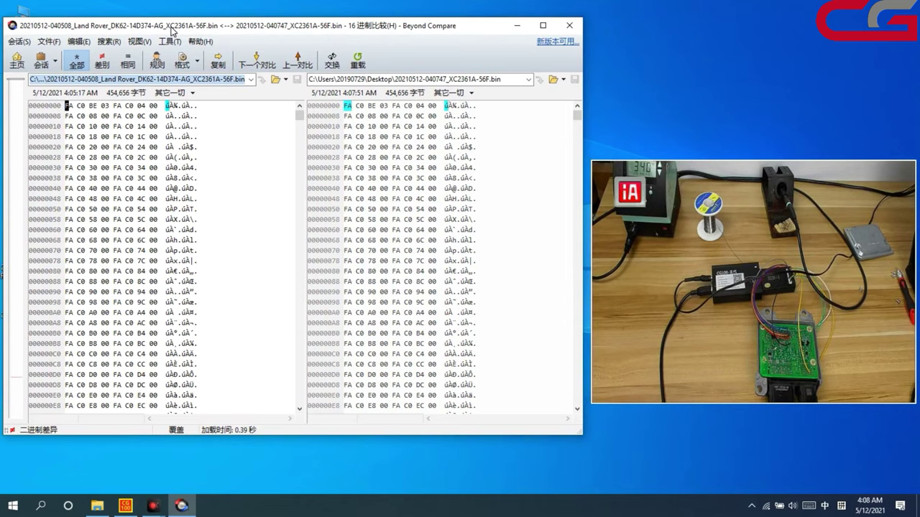
pyautogui.moveTo(299, 116); pyautogui.dragTo(293, 372)
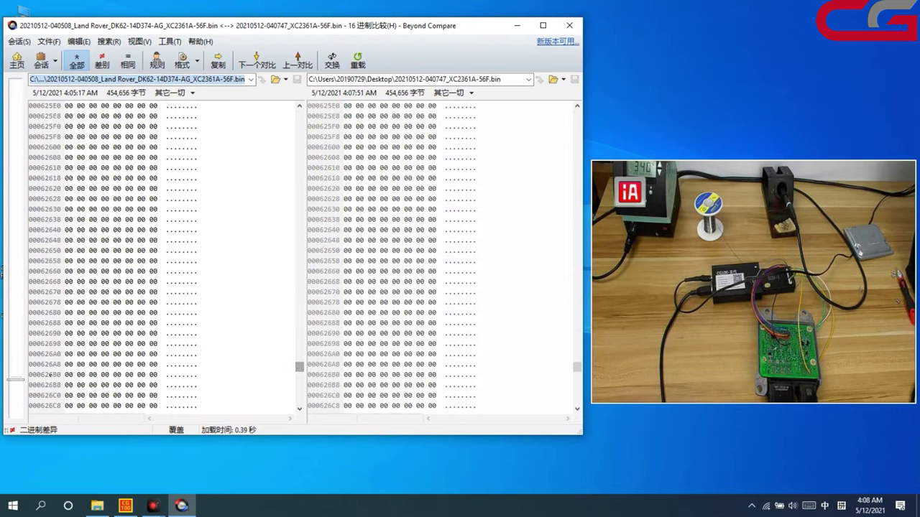
# - Inspect the differing bytes from 000617B0 to 00061924, then close the comparison
pyautogui.click(19, 379)
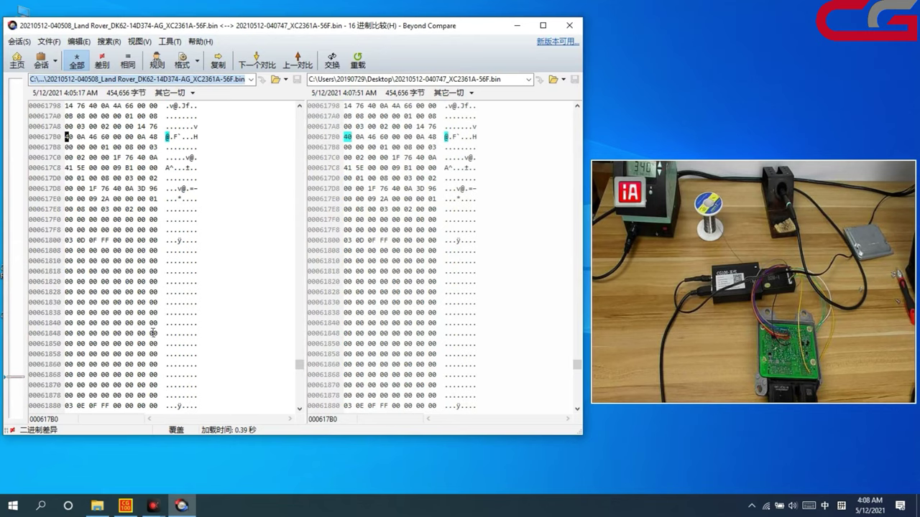
pyautogui.scroll(-9, 153, 332)
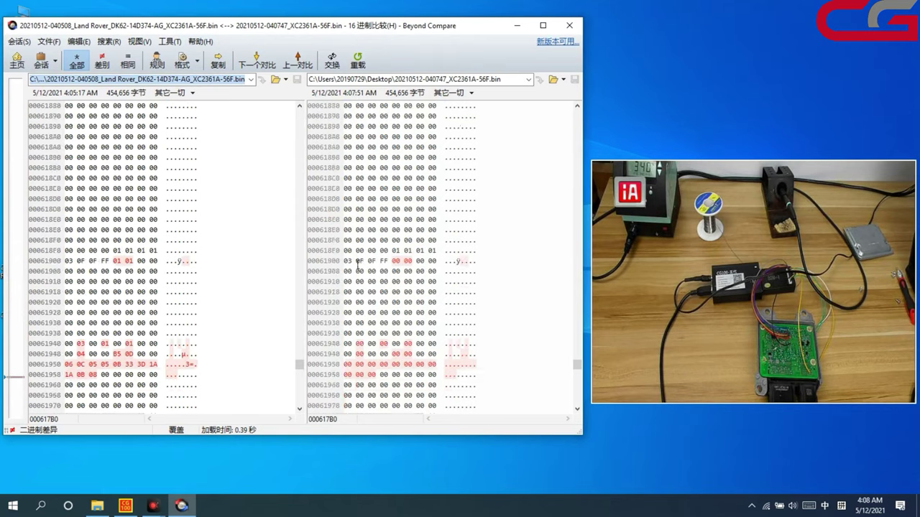
pyautogui.moveTo(357, 266)
pyautogui.mouseDown()
pyautogui.moveTo(431, 340)
pyautogui.moveTo(438, 383)
pyautogui.mouseUp()
pyautogui.click(374, 241)
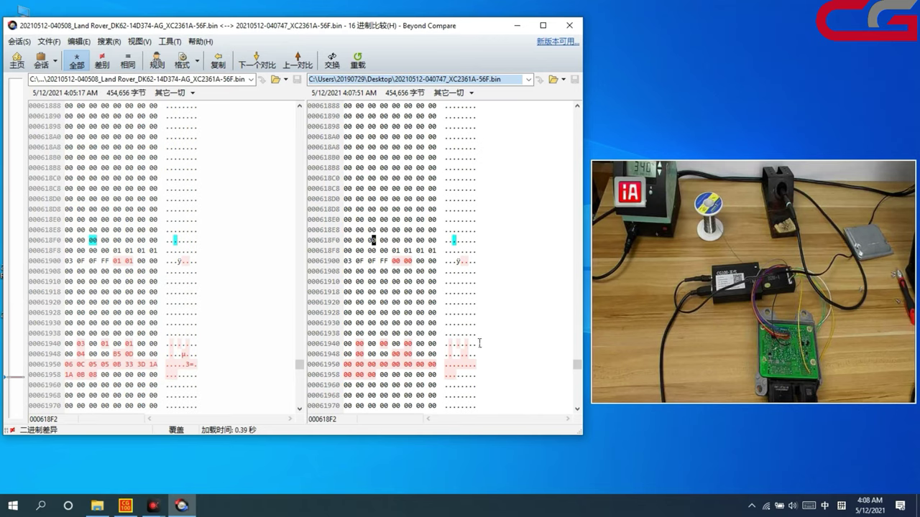
pyautogui.scroll(-1, 479, 342)
pyautogui.click(397, 271)
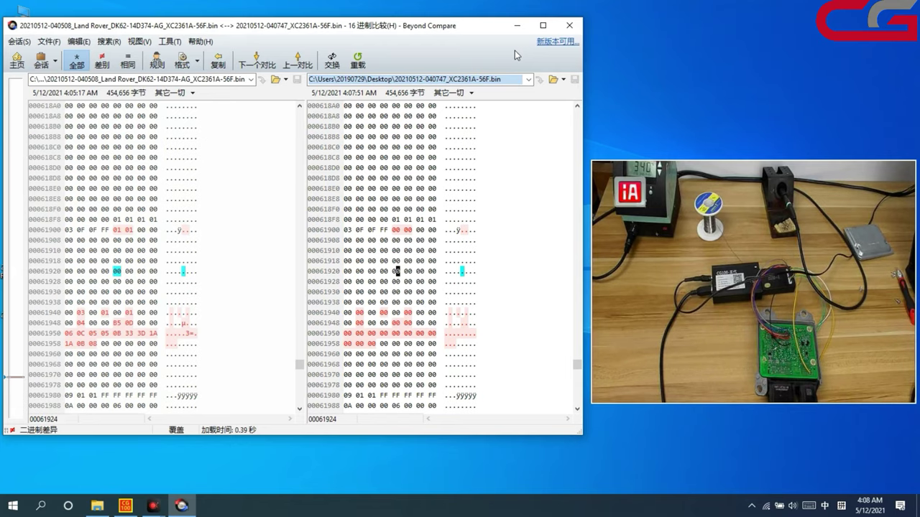
pyautogui.click(569, 25)
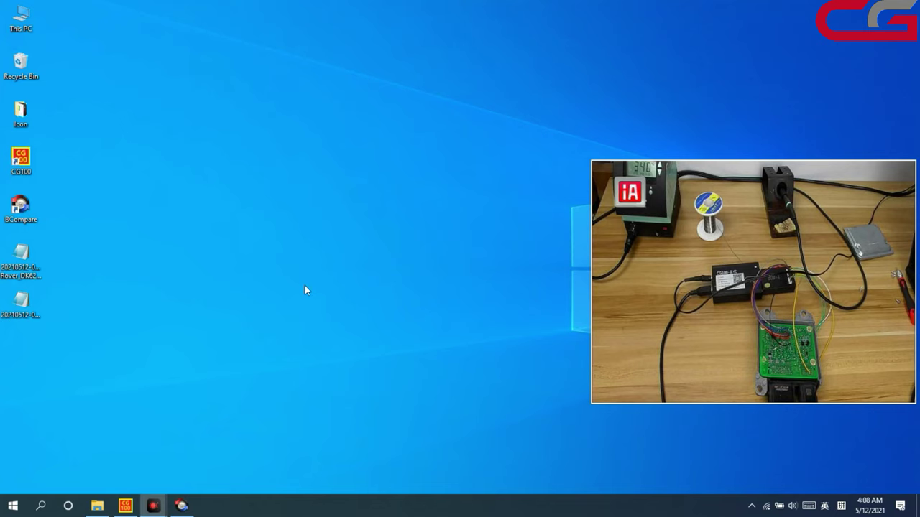
# - Restore CG100 and go from the XC2361A-56F chip page back to the main menu
pyautogui.click(121, 507)
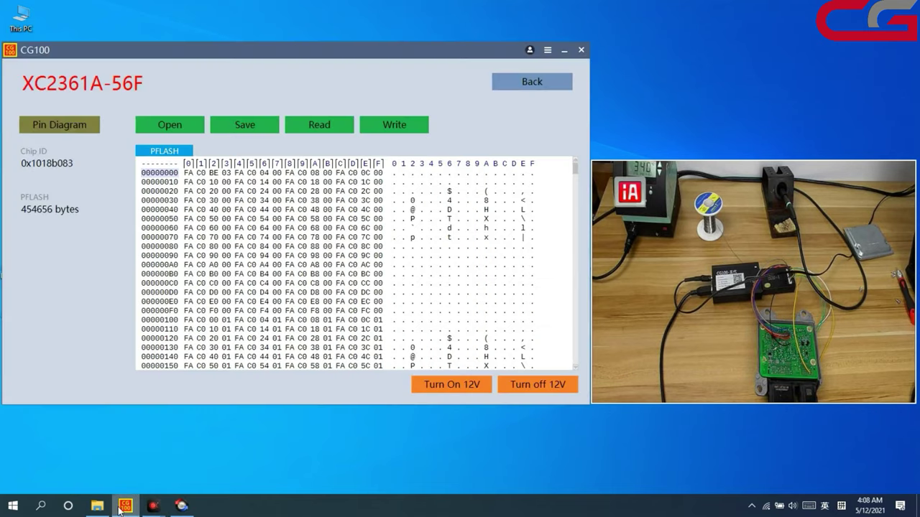
pyautogui.moveTo(407, 54); pyautogui.dragTo(409, 51)
pyautogui.click(532, 84)
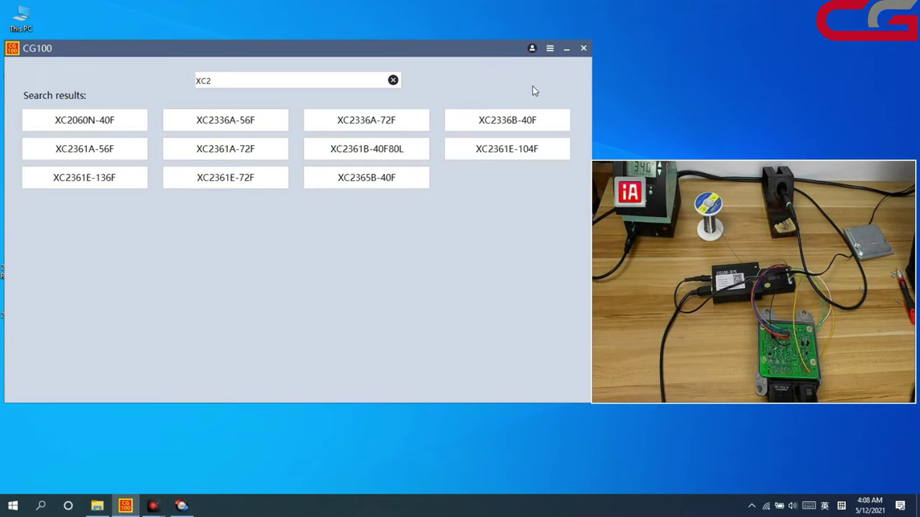
pyautogui.click(393, 80)
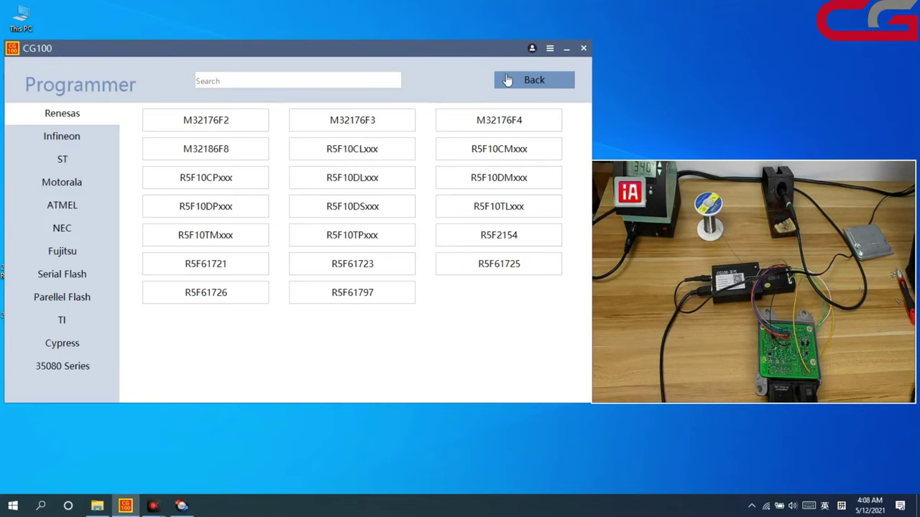
pyautogui.click(511, 81)
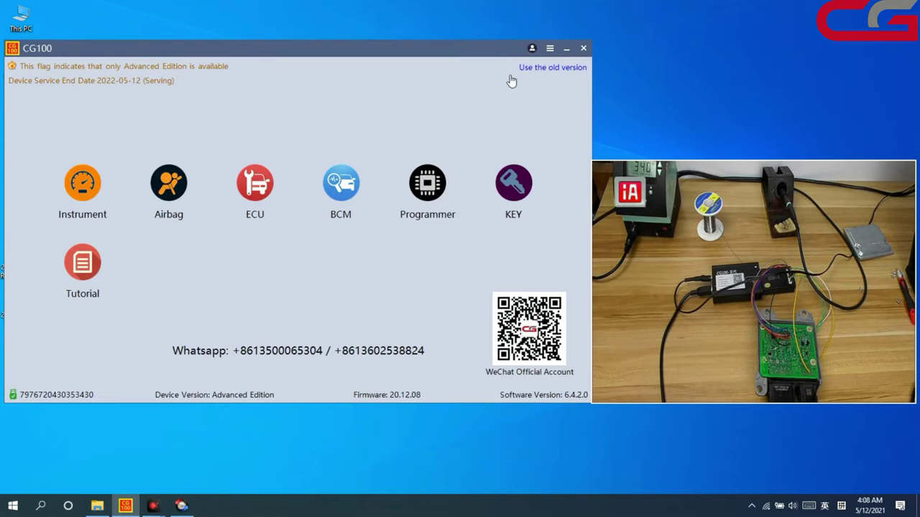
# - Open the Airbag section and select DK62-14D374-AG through a DK search
pyautogui.click(103, 202)
pyautogui.click(528, 88)
pyautogui.click(166, 179)
pyautogui.click(302, 85)
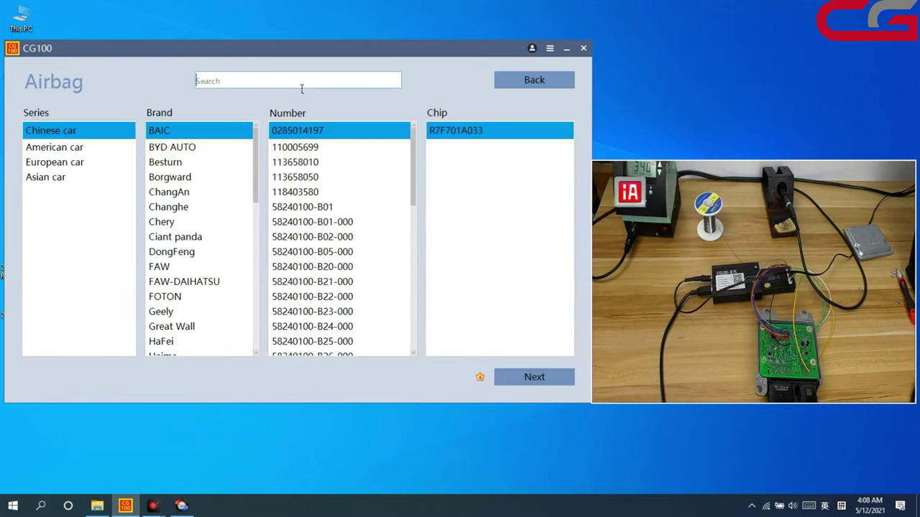
pyautogui.write('DK')
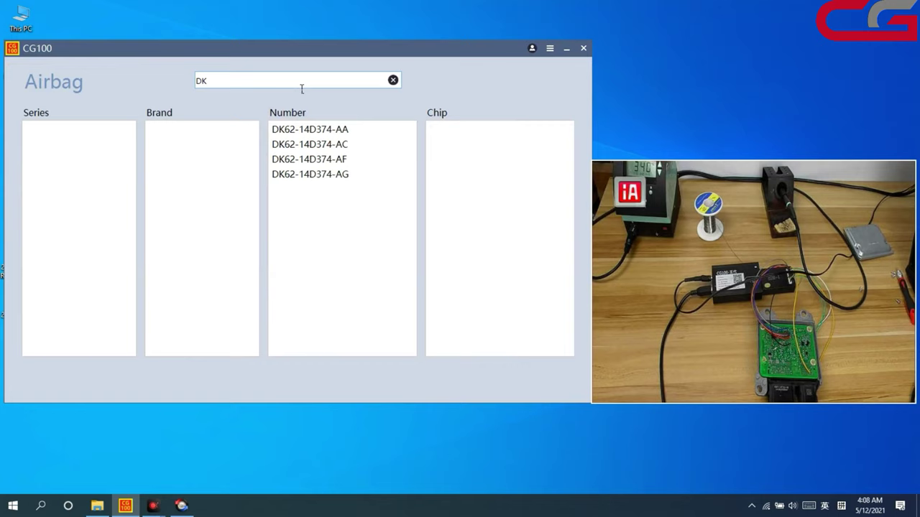
pyautogui.click(346, 175)
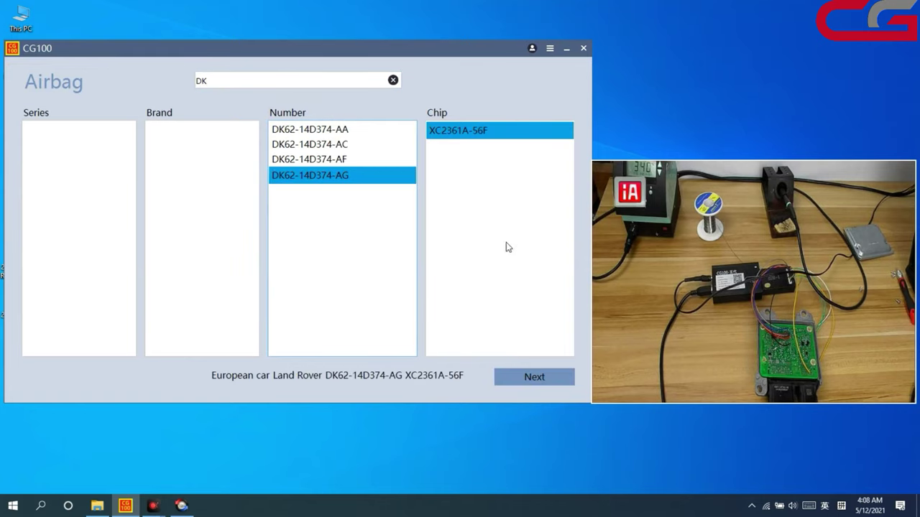
# - On the DK62-14D374-AG page, view the Land Rover 2010-2014 wiring diagram, then the XC236X QFP100 pin diagram
pyautogui.click(536, 378)
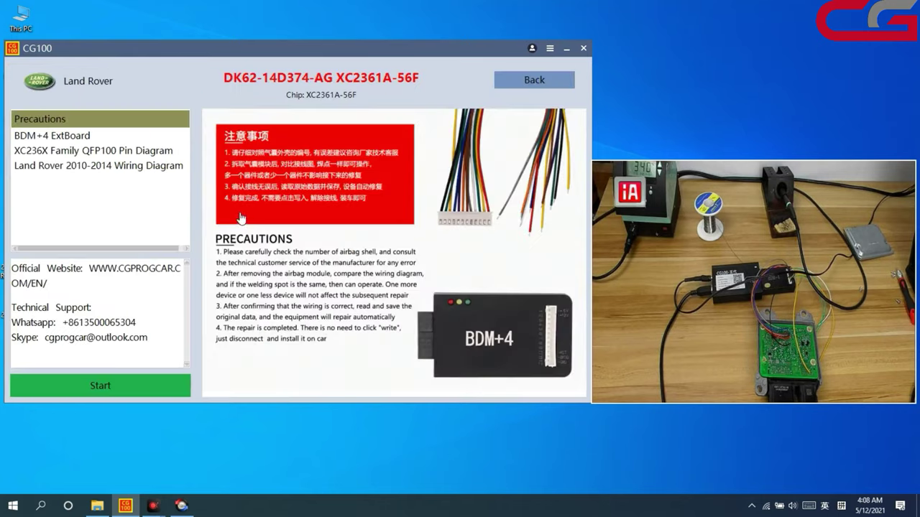
pyautogui.click(124, 165)
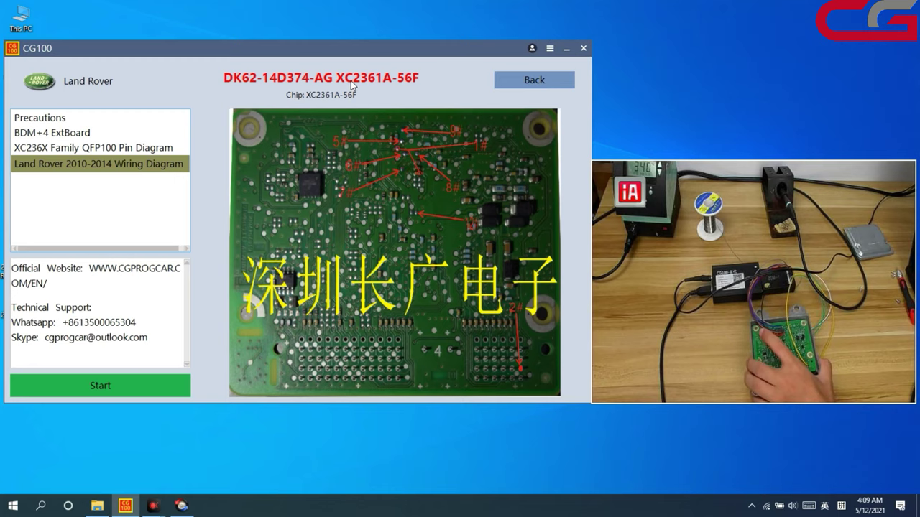
pyautogui.click(150, 153)
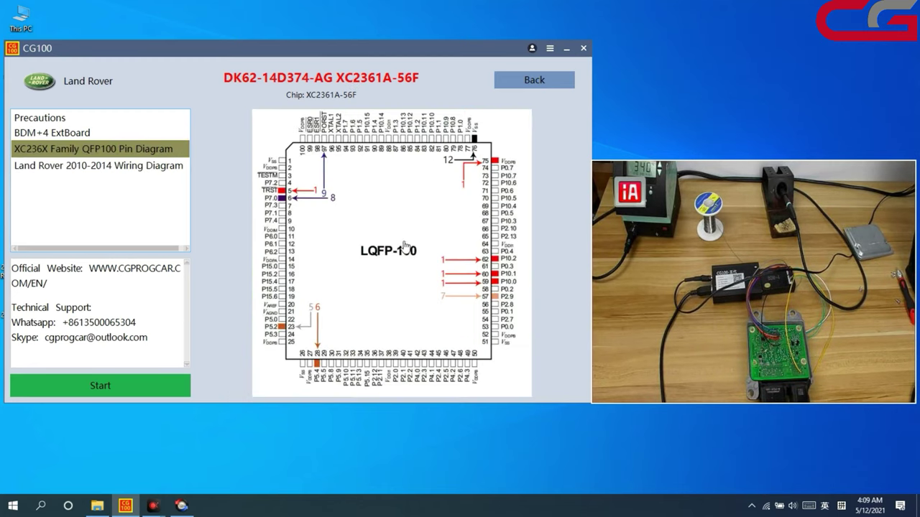